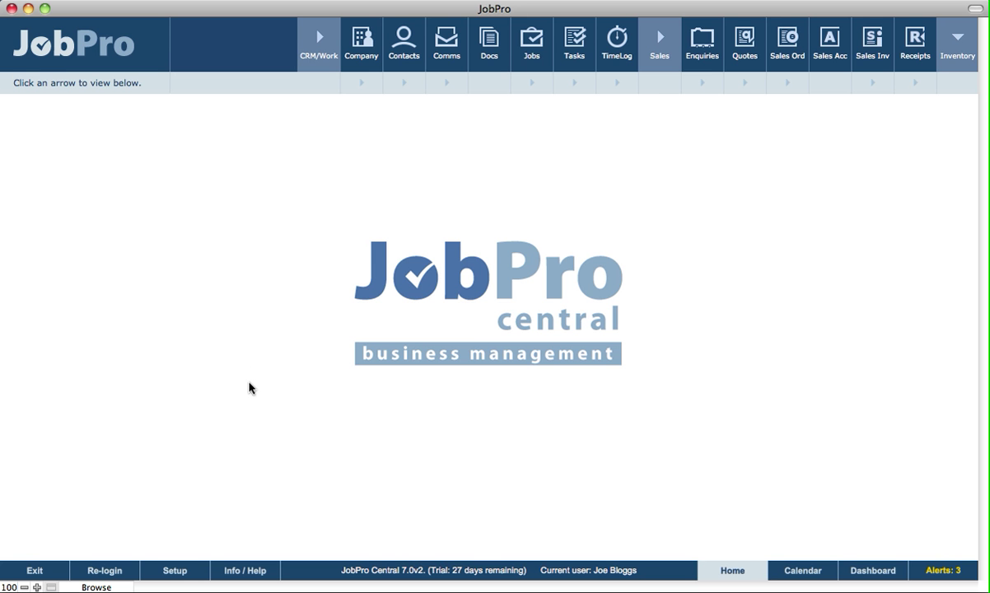
# Set 'SMS using' to Skype on the Phone & SMS tab of the Communications setup.
pyautogui.click(175, 571)
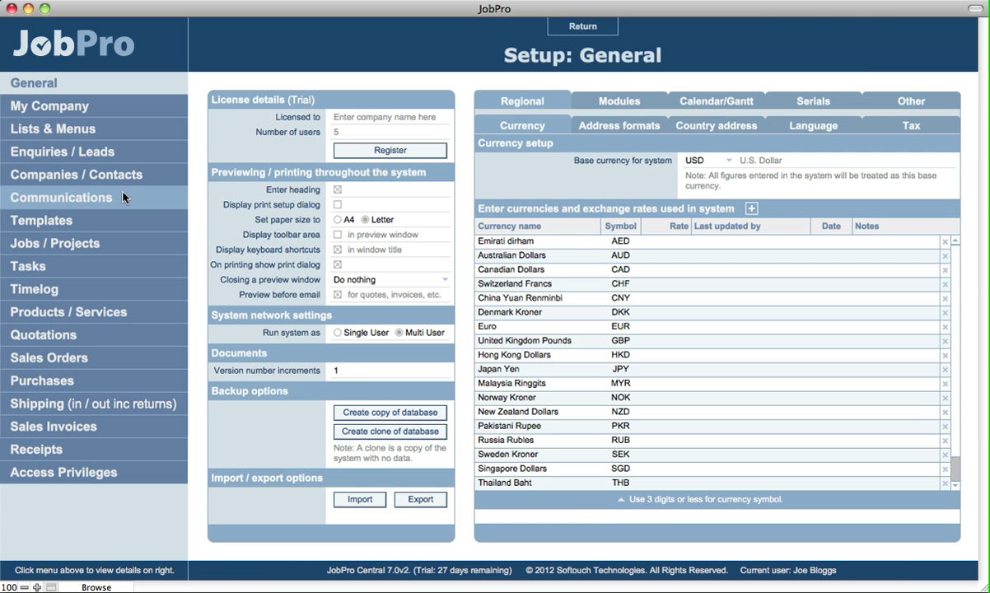
pyautogui.click(124, 196)
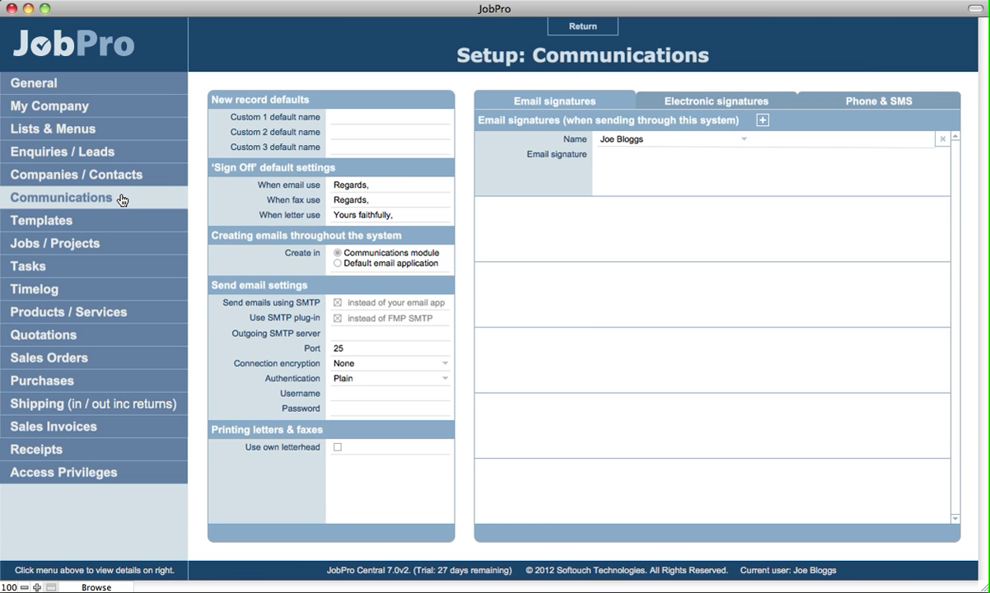
pyautogui.click(862, 104)
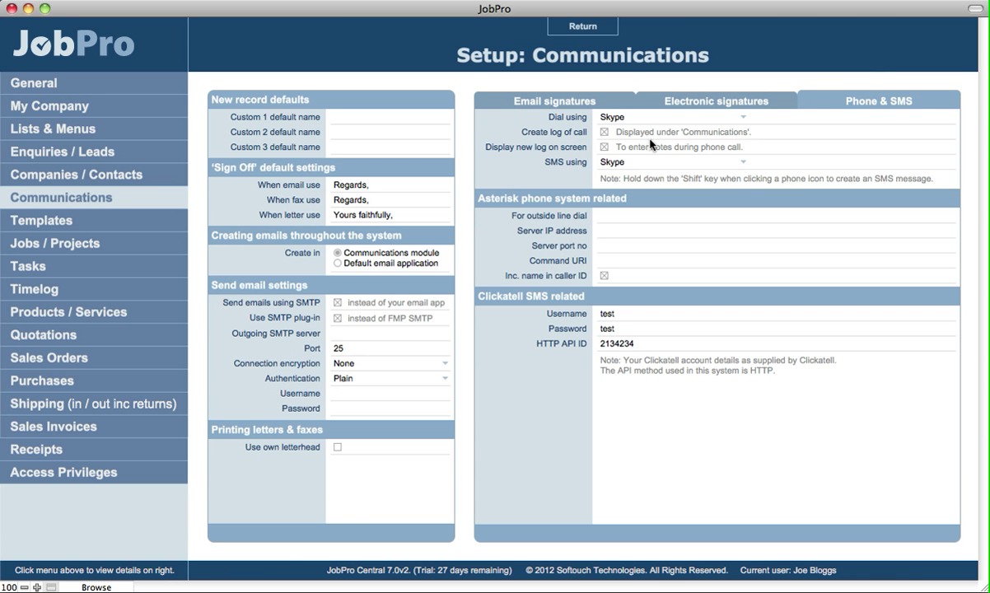
pyautogui.click(615, 162)
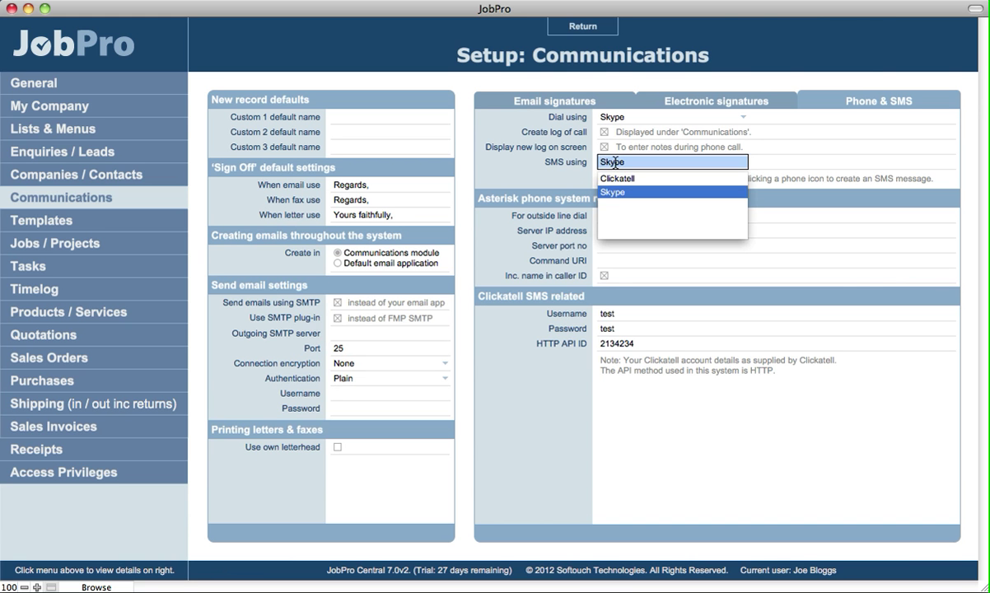
pyautogui.click(482, 210)
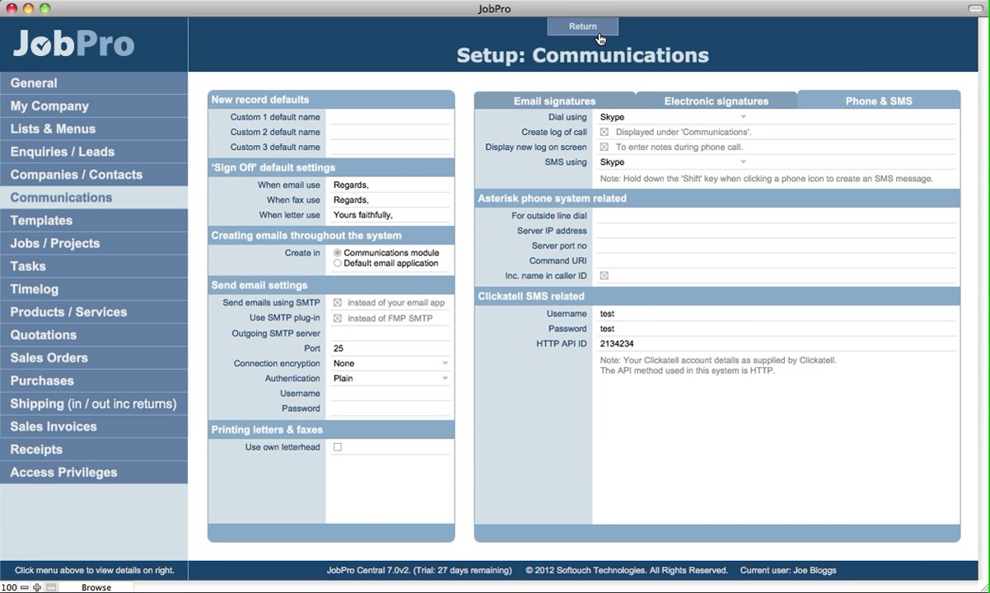
# Leave setup, accept the re-login message, and start an SMS to the contact's mobile number.
pyautogui.click(563, 28)
pyautogui.click(630, 415)
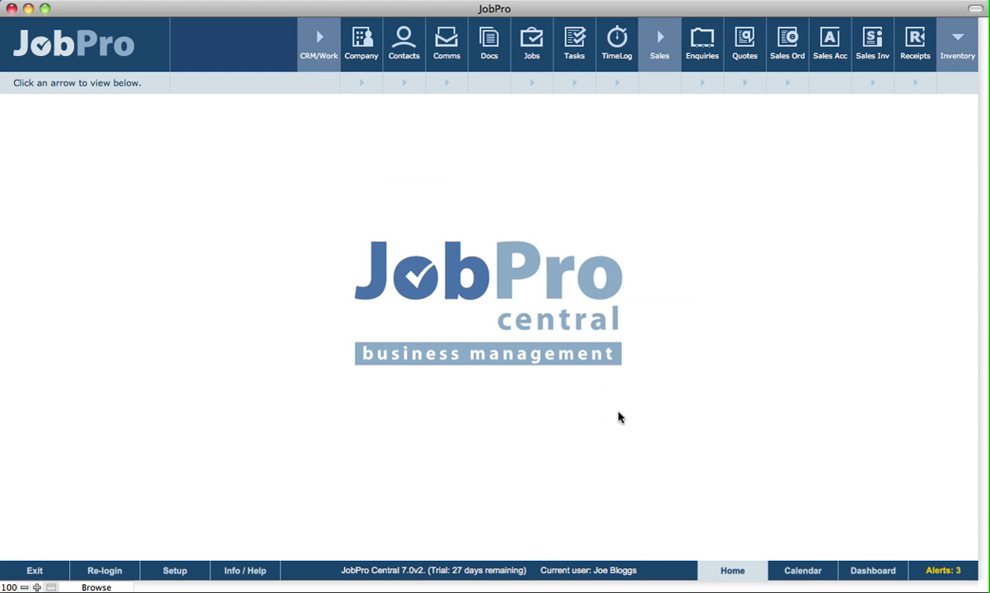
pyautogui.click(396, 64)
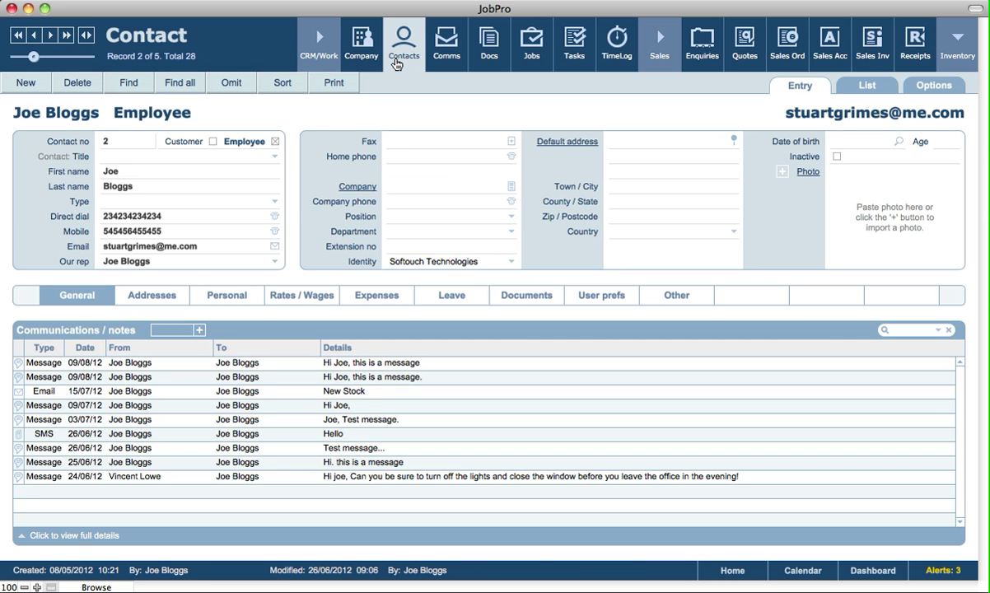
pyautogui.click(167, 230)
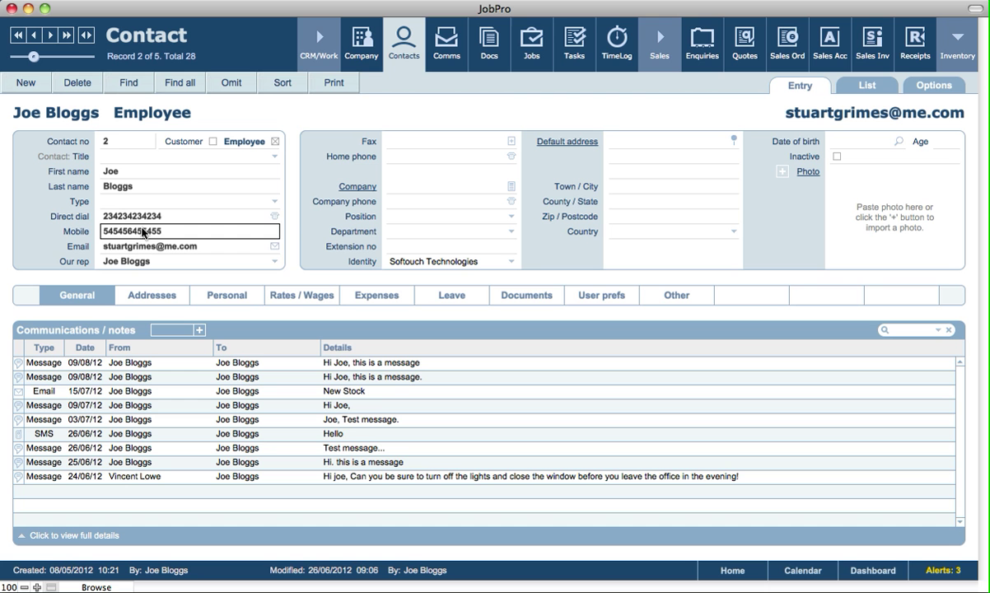
pyautogui.click(28, 220)
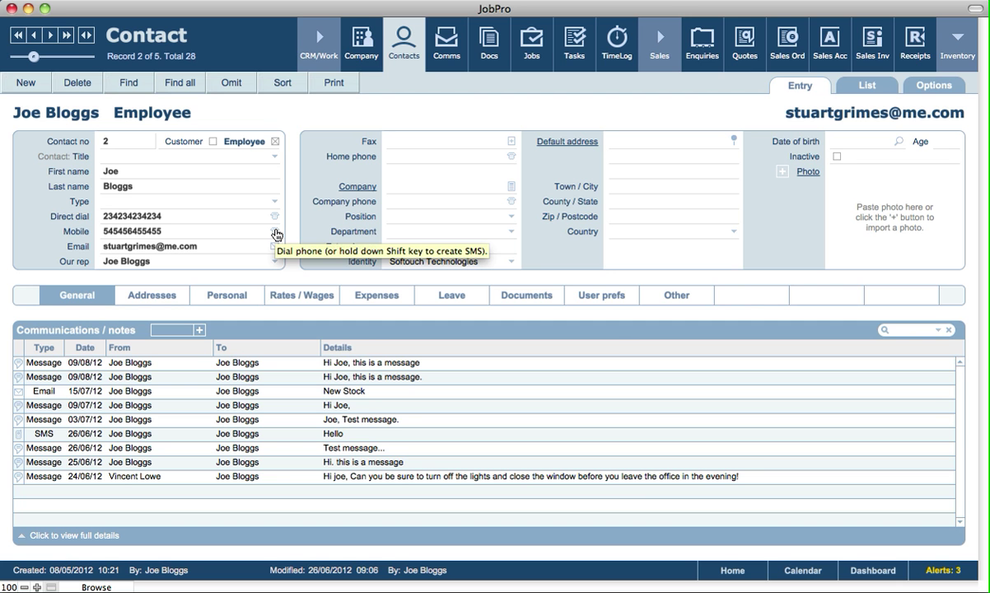
pyautogui.keyDown('shift'); pyautogui.click(276, 235); pyautogui.keyUp('shift')
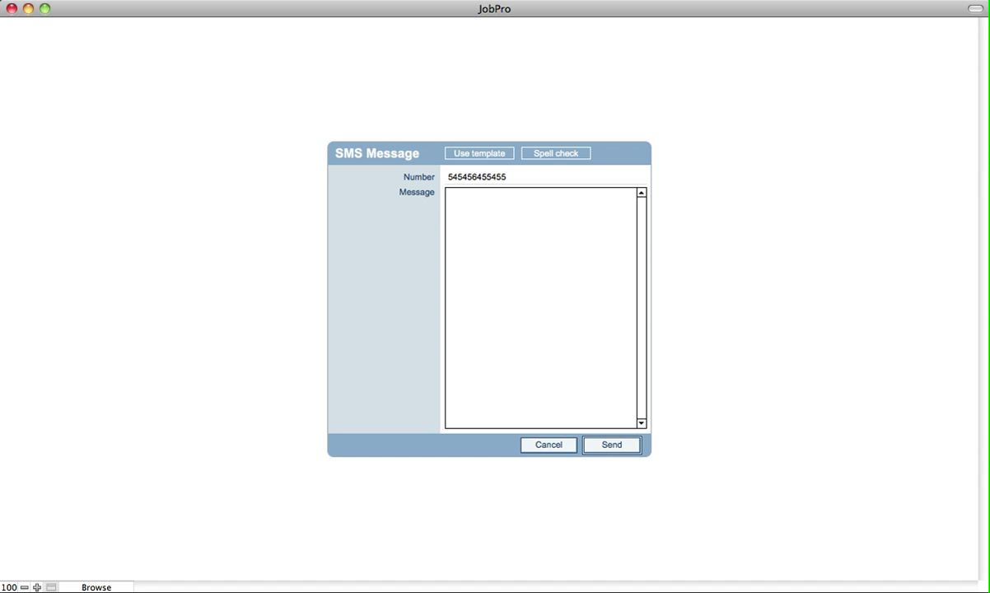
# Send the SMS with the message 'Hello'.
pyautogui.click(521, 230)
pyautogui.write('H')
pyautogui.write('ello')
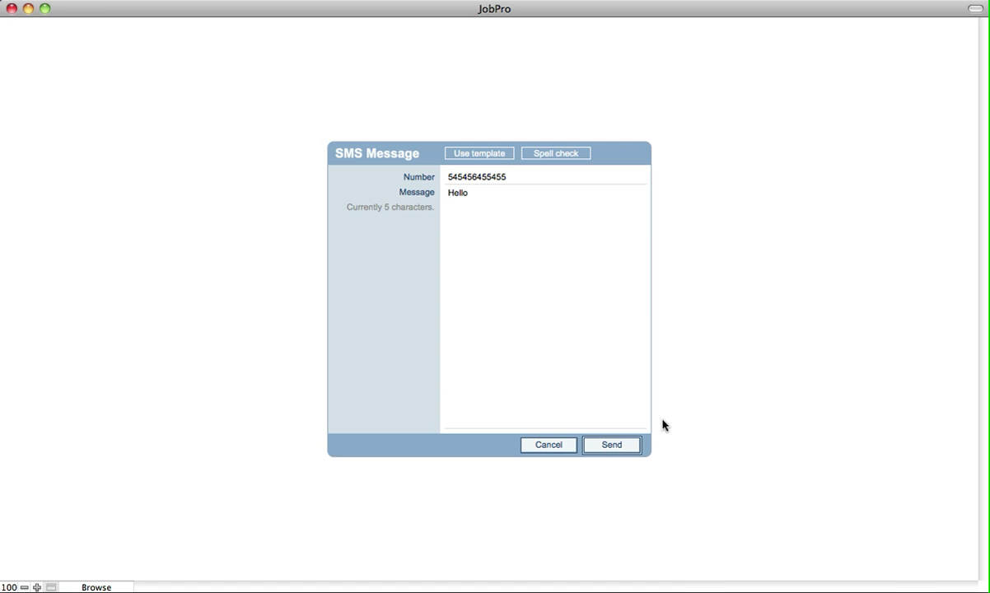
pyautogui.click(620, 450)
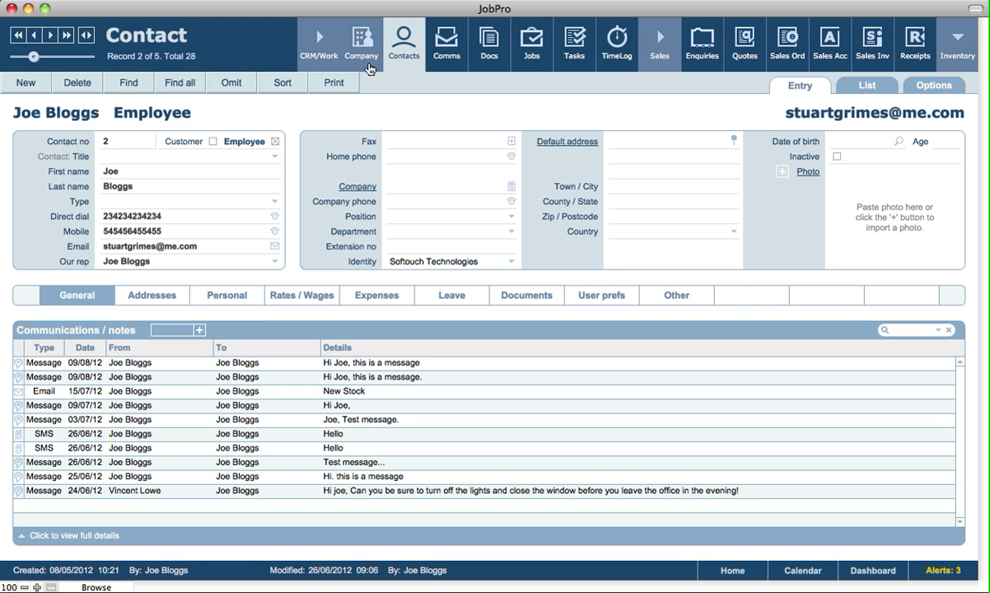
# Create a group SMS for the found contacts, skipping the four without mobile numbers.
pyautogui.click(932, 90)
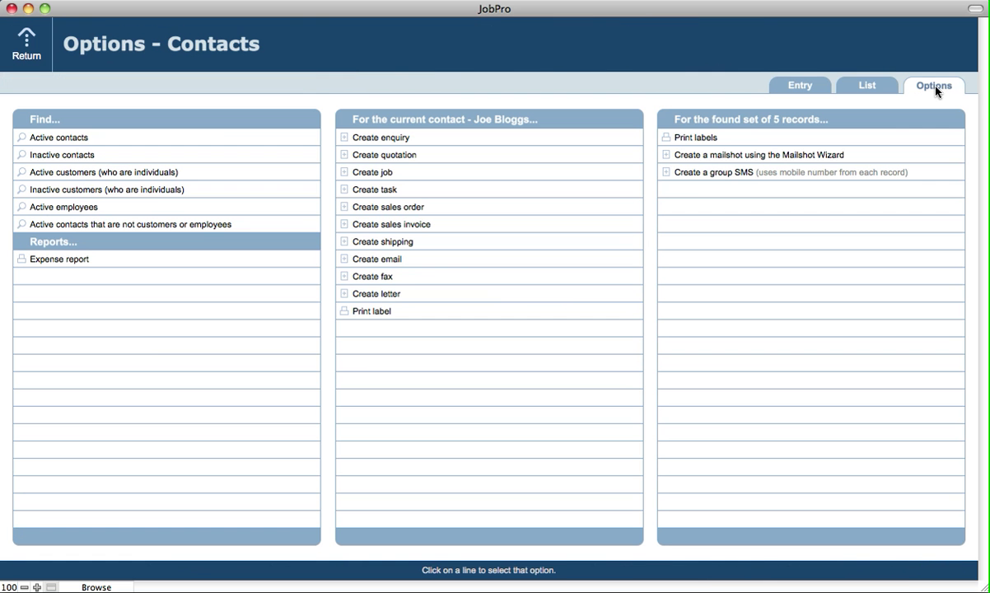
pyautogui.click(692, 175)
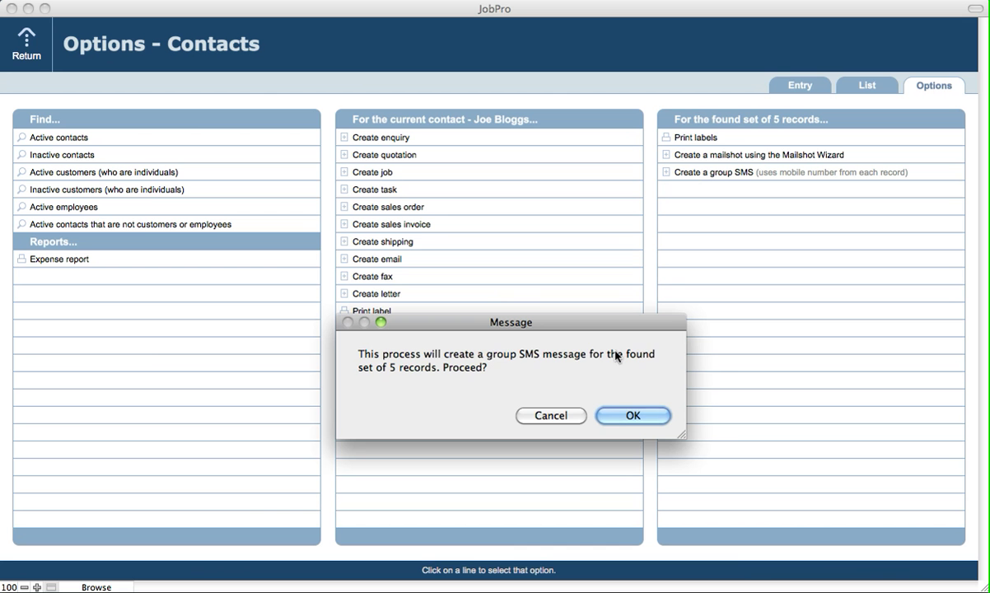
pyautogui.click(615, 416)
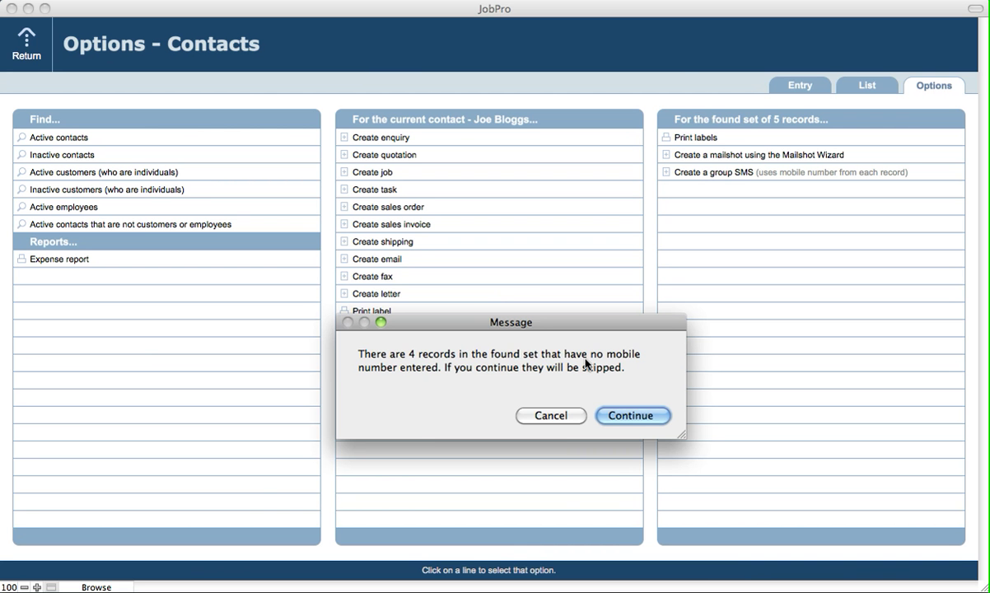
pyautogui.click(631, 422)
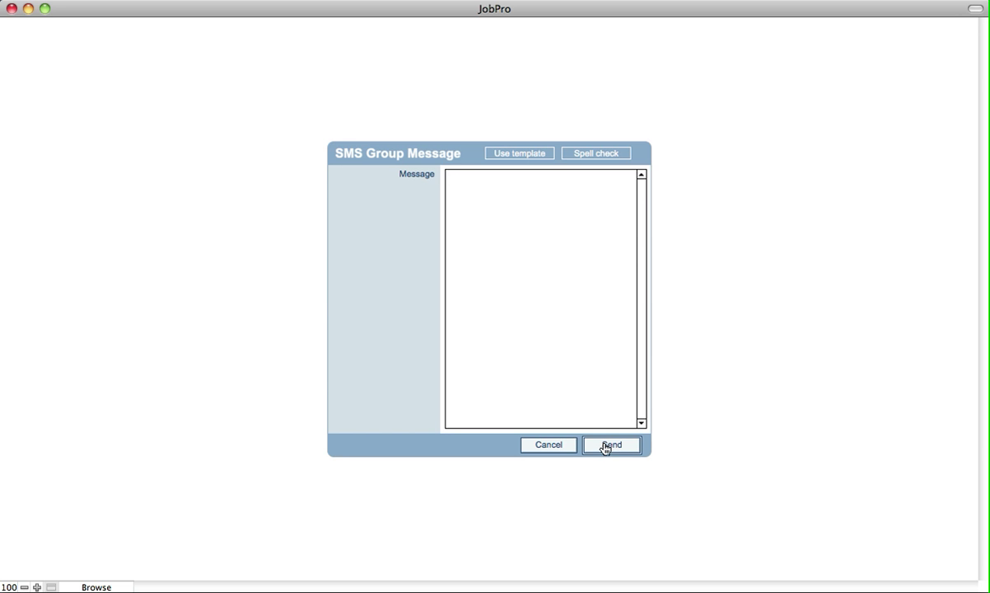
# Close the SMS Group Message window without sending.
pyautogui.click(560, 447)
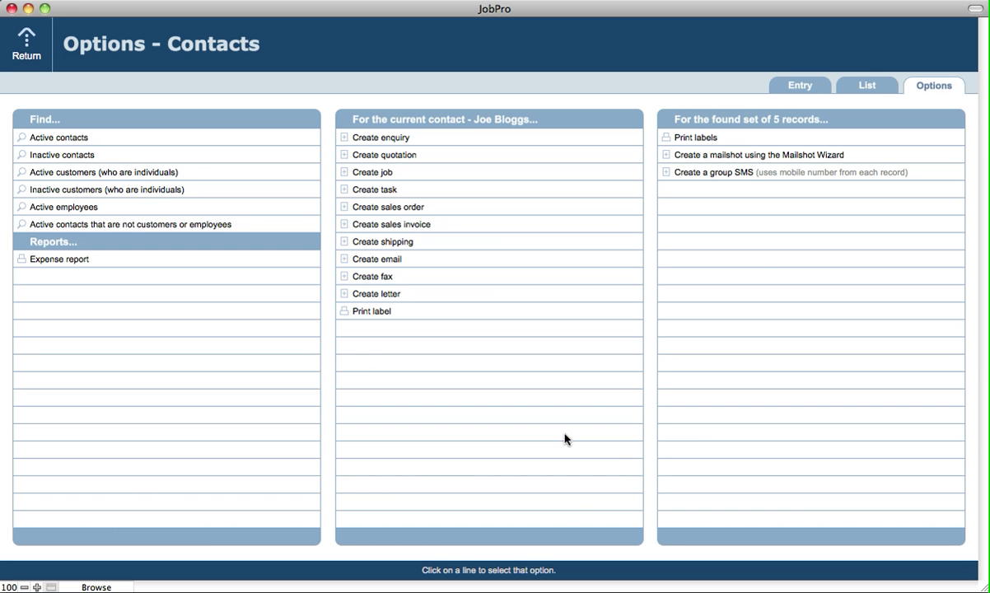
# Switch to the Entry tab to go back to the contact's record.
pyautogui.click(813, 87)
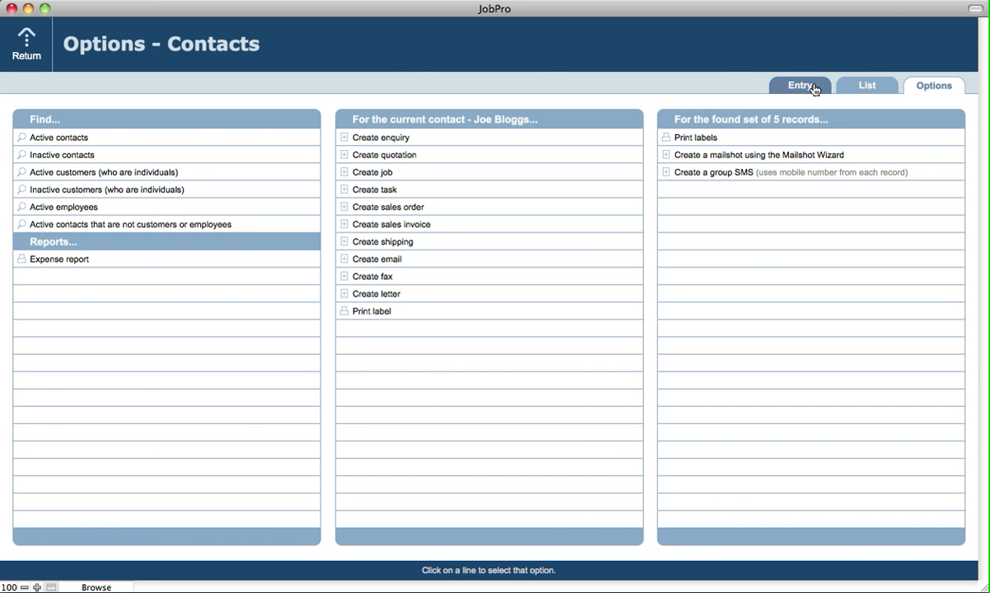